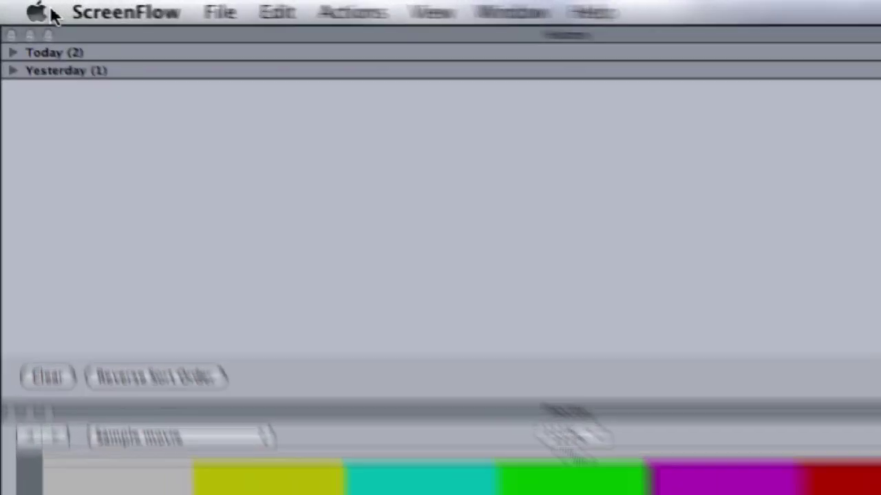
Open the Apple Qmaster settings in System Preferences and reposition the preferences window.
{"action": "left_click", "coordinate": [17, 4]}
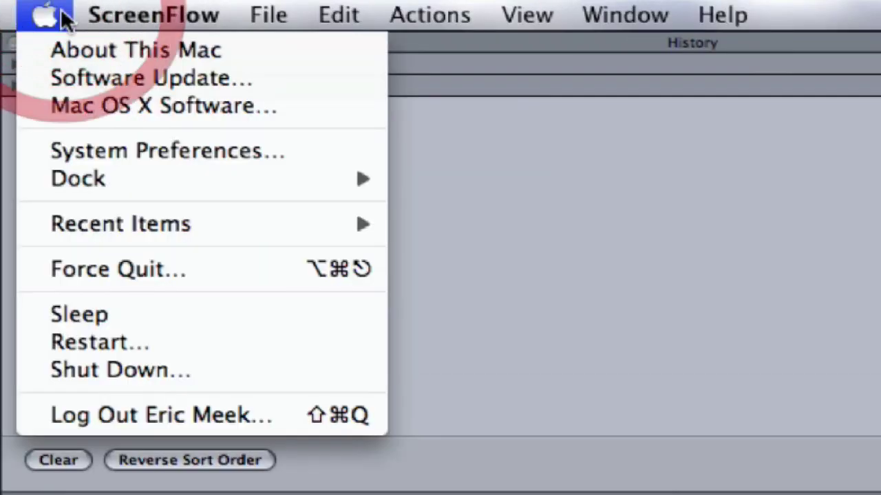
{"action": "left_click", "coordinate": [107, 149]}
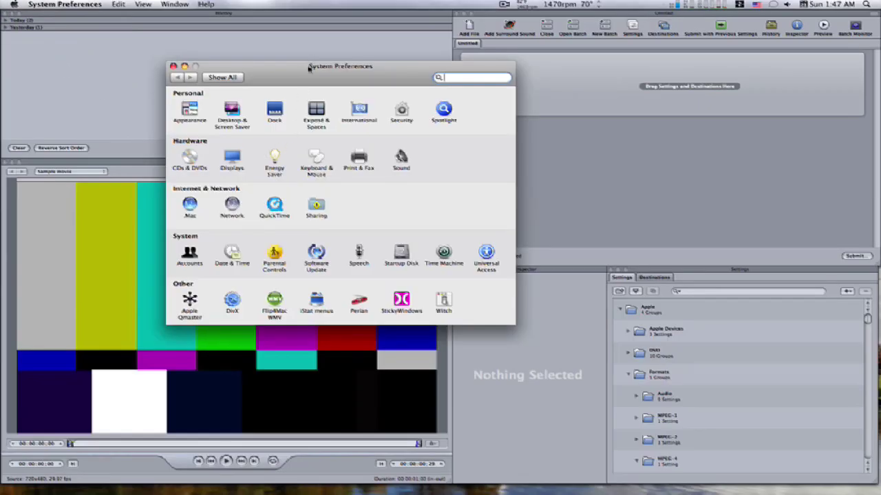
{"action": "left_click_drag", "start_coordinate": [308, 68], "coordinate": [478, 61]}
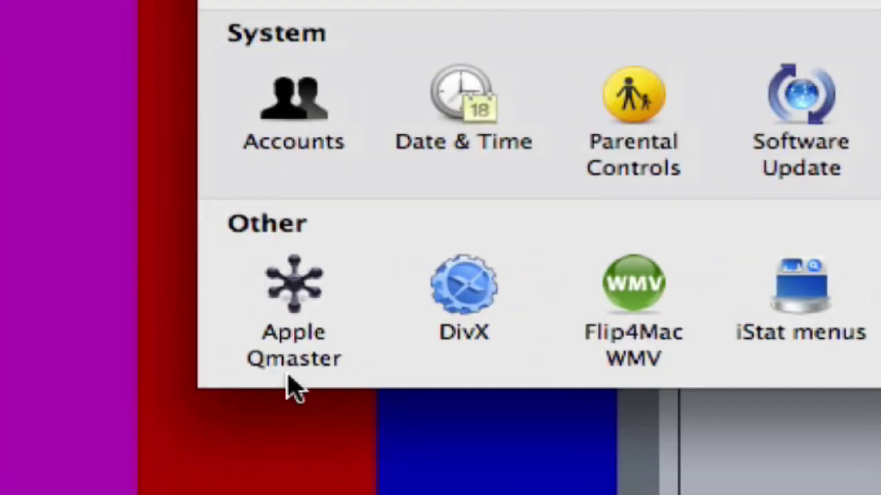
{"action": "left_click", "coordinate": [289, 295]}
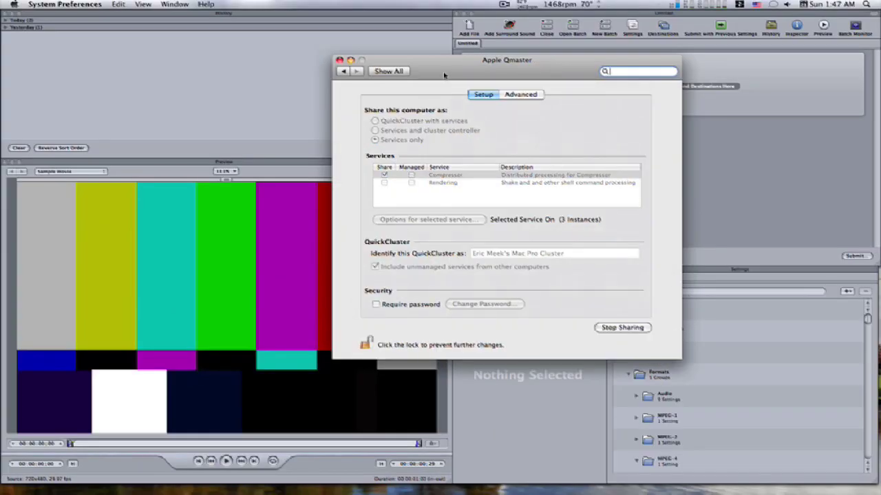
{"action": "left_click_drag", "start_coordinate": [444, 75], "coordinate": [376, 81]}
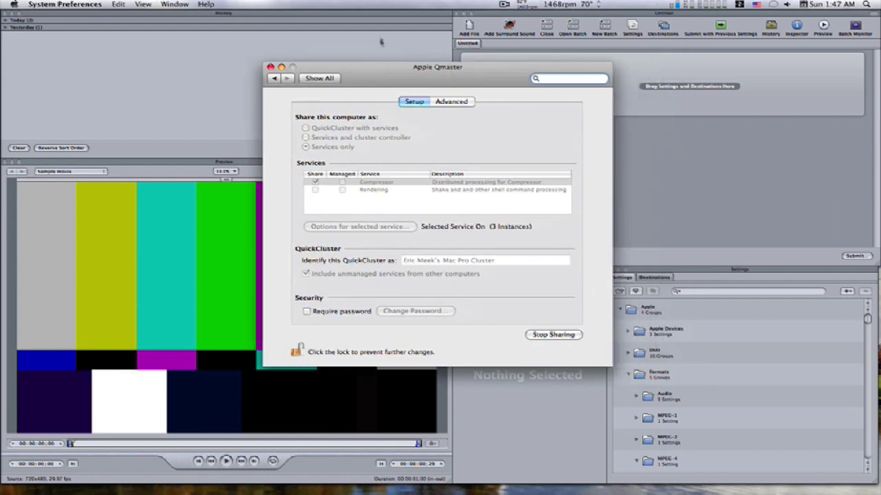
Hide the Compressor windows and move the Apple Qmaster window higher on the desktop.
{"action": "left_click", "coordinate": [380, 43]}
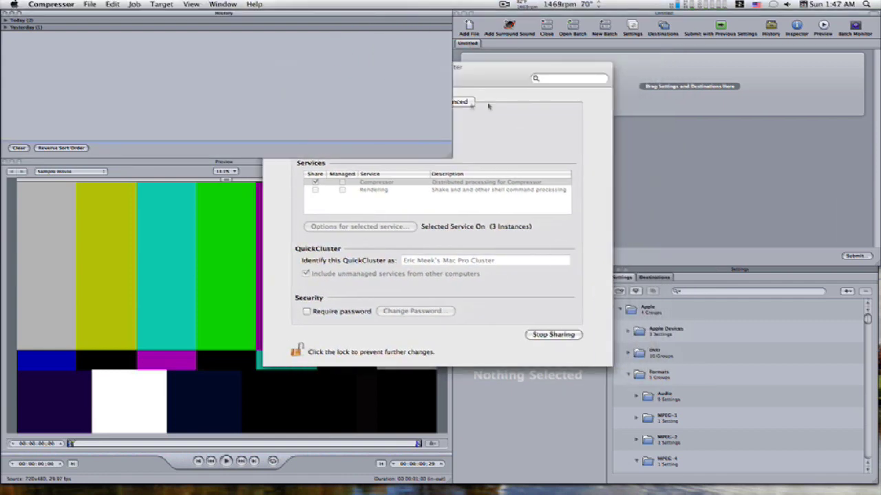
{"action": "left_click", "coordinate": [671, 104]}
{"action": "left_click", "coordinate": [696, 322]}
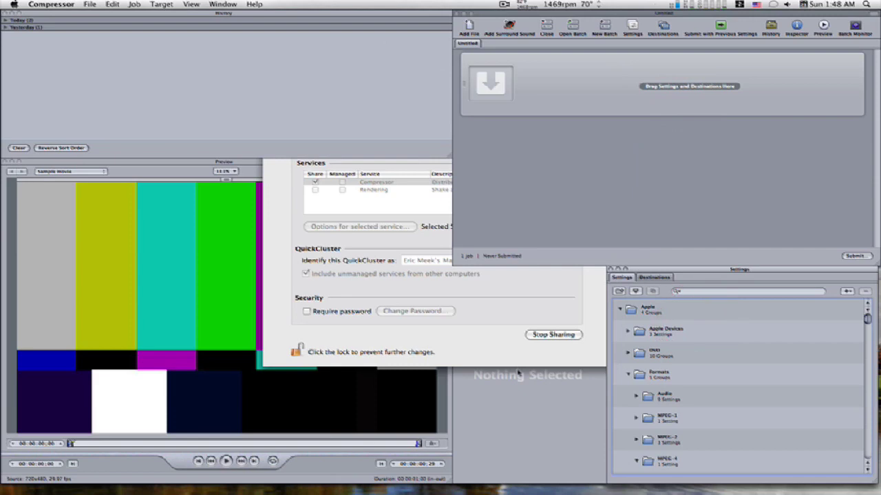
{"action": "key", "text": "super+h"}
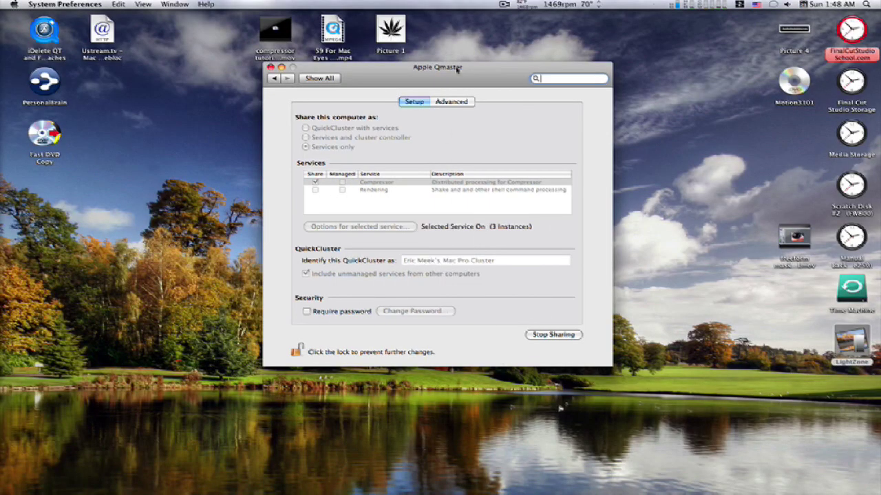
{"action": "left_click_drag", "start_coordinate": [454, 60], "coordinate": [447, 19]}
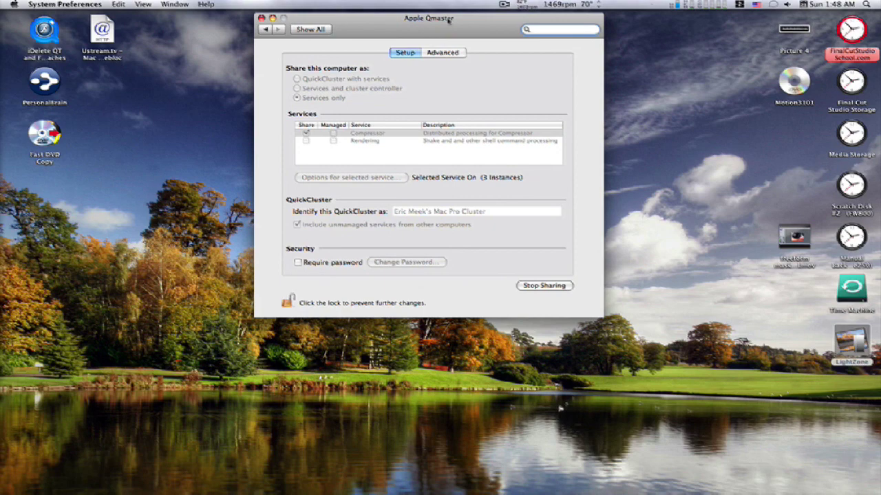
{"action": "left_click_drag", "start_coordinate": [448, 19], "coordinate": [443, 23]}
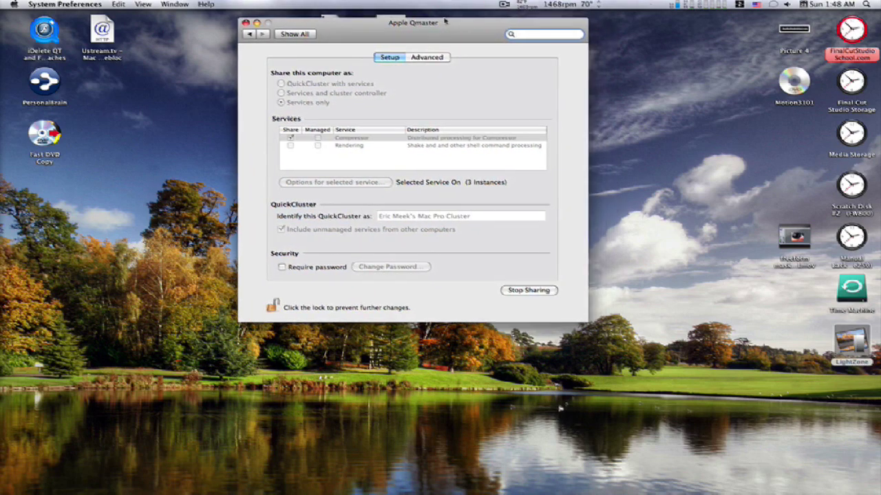
Reopen the Apple Qmaster preferences, review the advanced service, storage and network settings, and return to the setup options.
{"action": "left_click", "coordinate": [291, 34]}
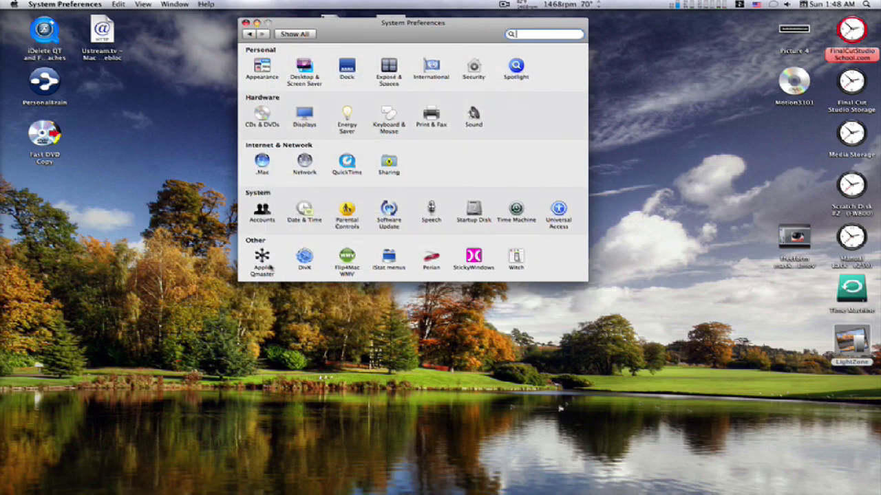
{"action": "left_click", "coordinate": [262, 259]}
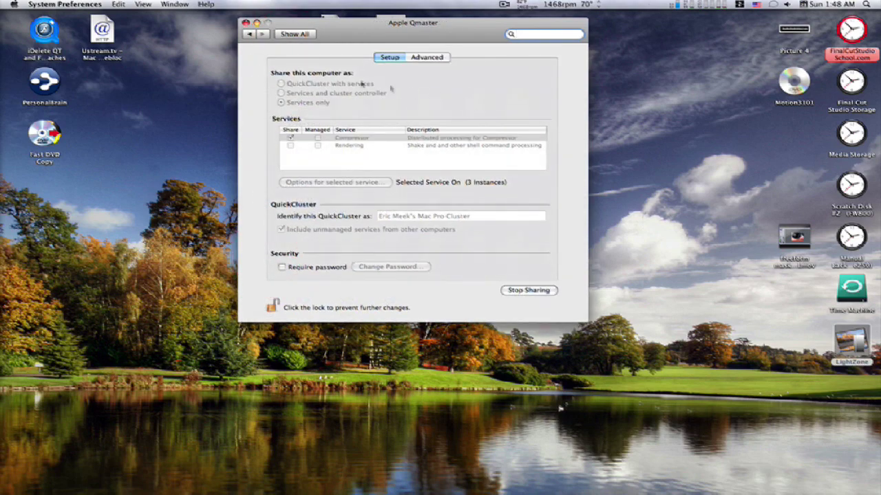
{"action": "left_click", "coordinate": [411, 58]}
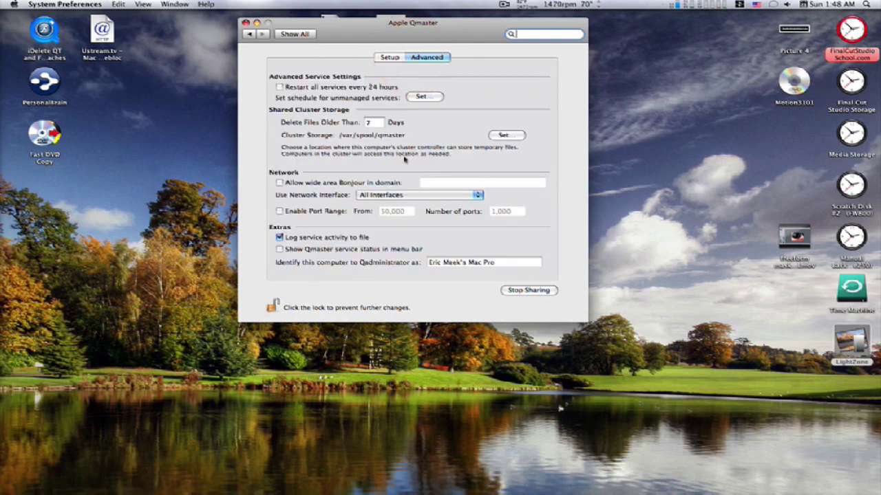
{"action": "left_click", "coordinate": [380, 58]}
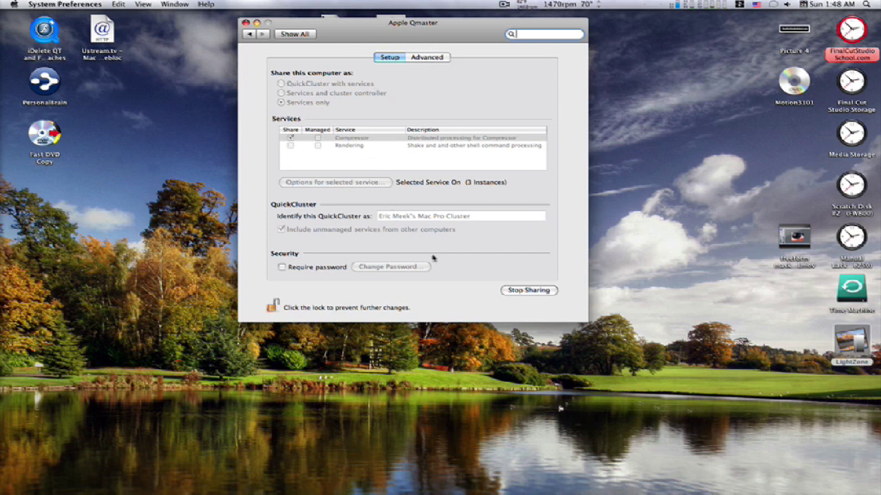
Stop Qmaster sharing with a 0-minute delay and keep the shared Compressor service at 3 instances.
{"action": "left_click", "coordinate": [529, 290]}
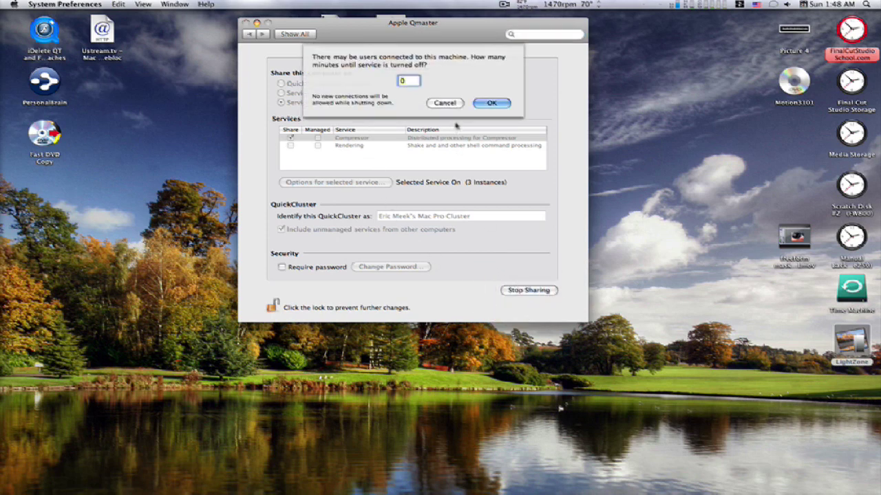
{"action": "left_click", "coordinate": [483, 103]}
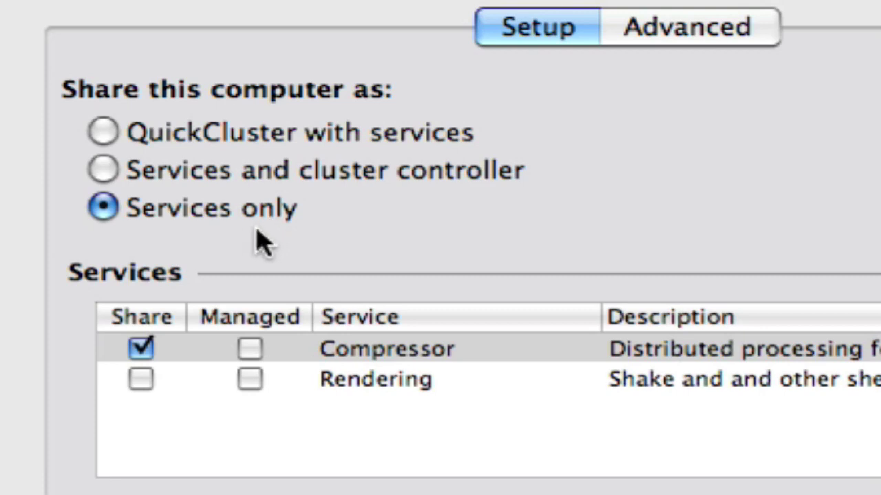
{"action": "left_click", "coordinate": [141, 350]}
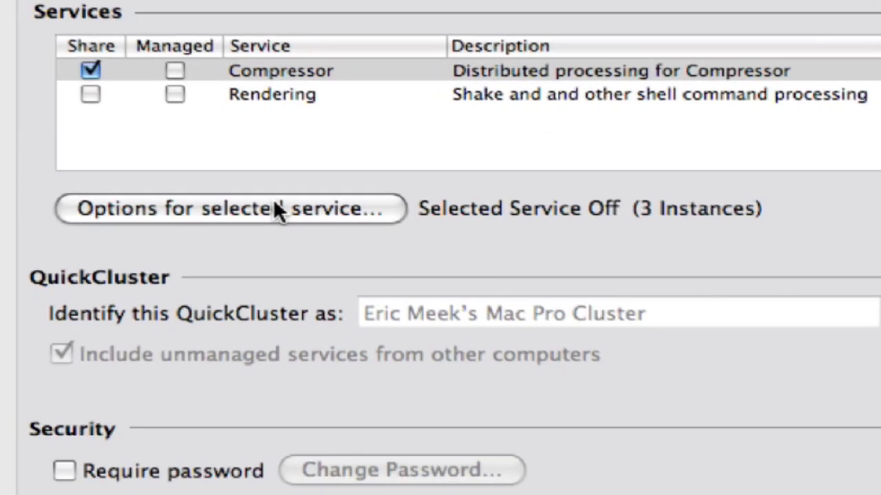
{"action": "left_click", "coordinate": [274, 206]}
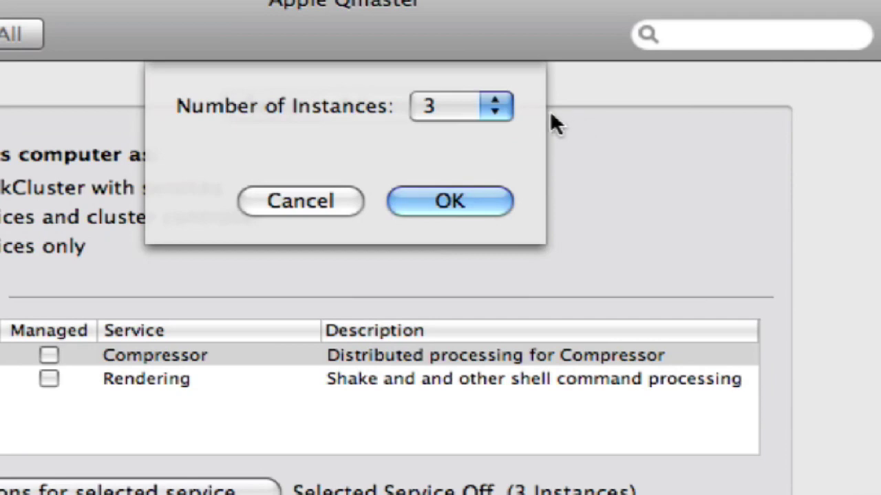
{"action": "left_click", "coordinate": [486, 105]}
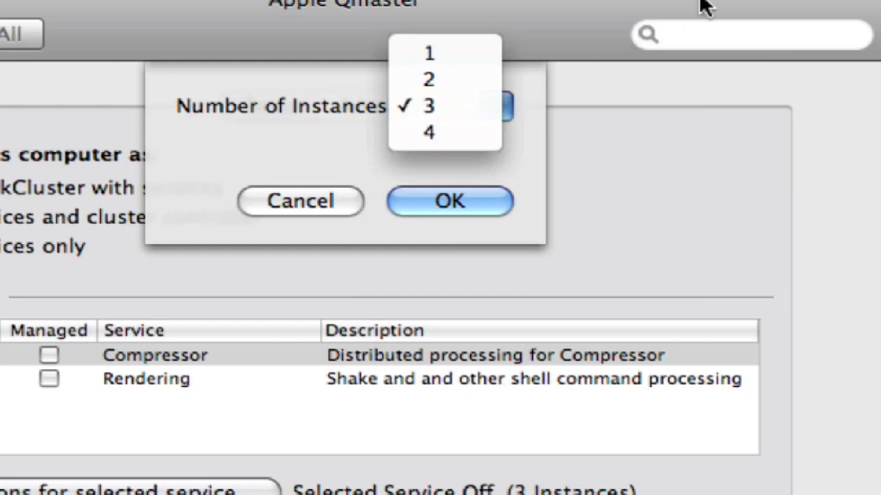
{"action": "left_click", "coordinate": [468, 104]}
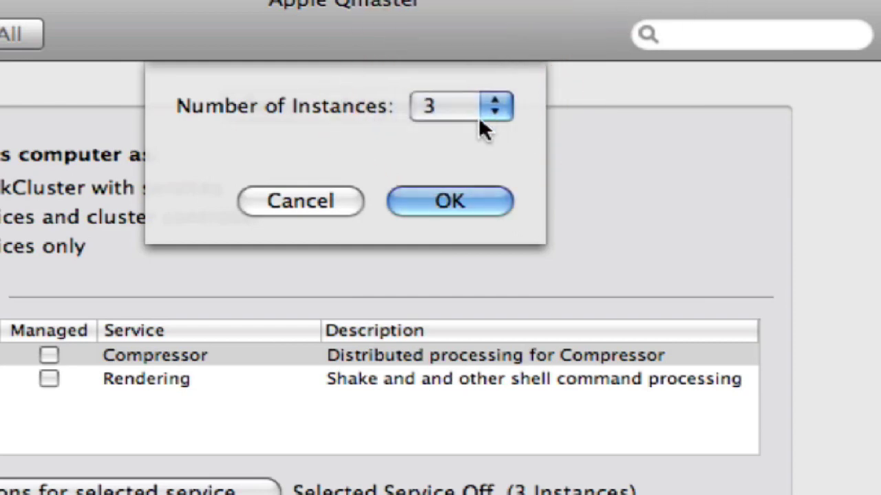
{"action": "left_click", "coordinate": [455, 201]}
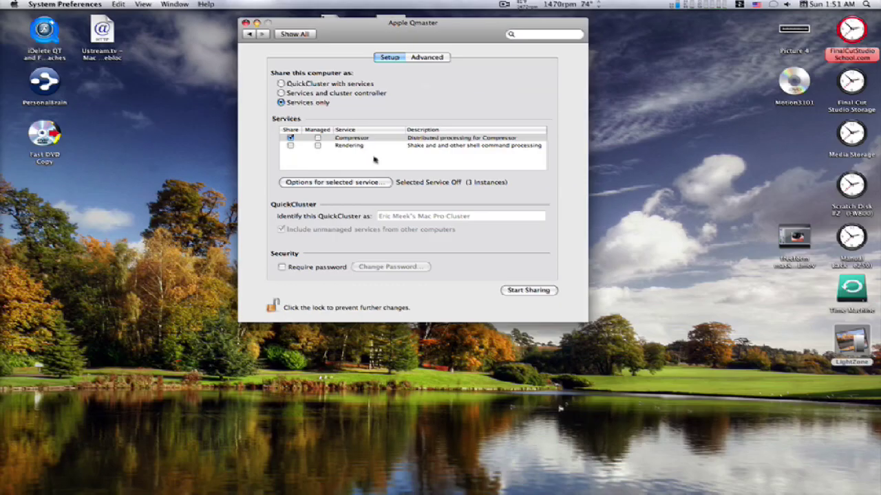
Start Qmaster sharing, closing the preferences, and switch to Compressor.
{"action": "left_click", "coordinate": [536, 292]}
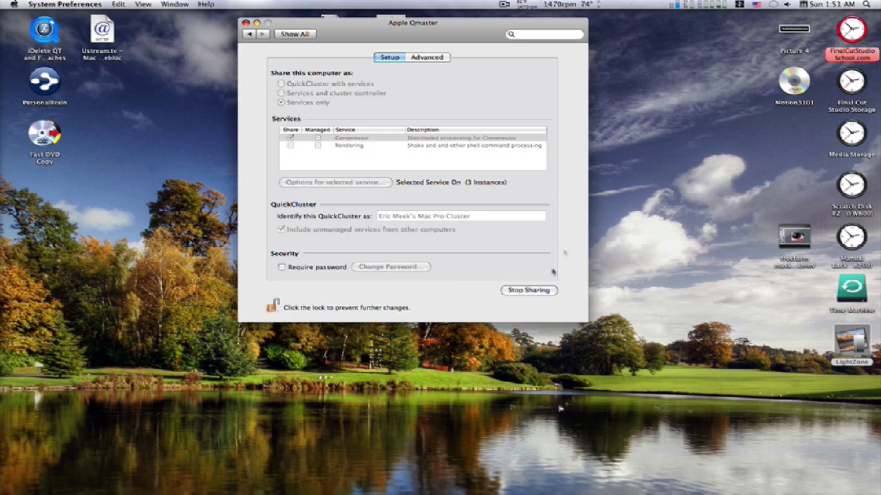
{"action": "left_click", "coordinate": [245, 23]}
{"action": "mouse_move", "coordinate": [438, 489]}
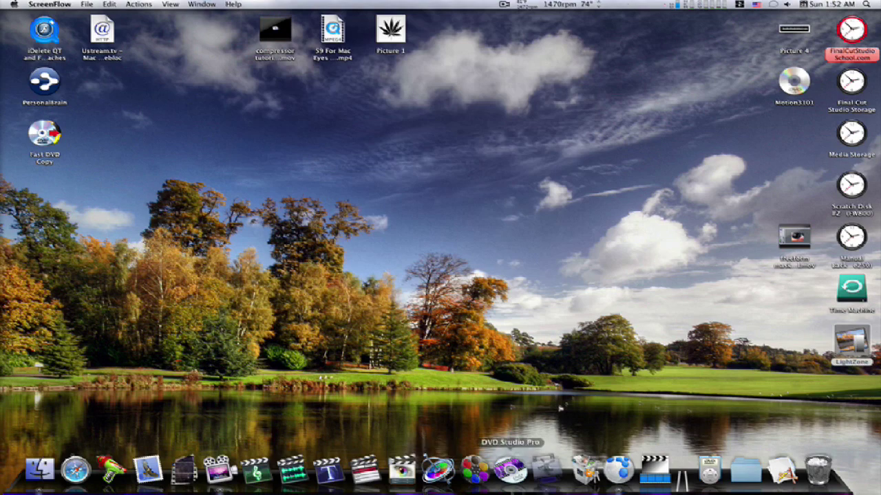
{"action": "left_click", "coordinate": [545, 473]}
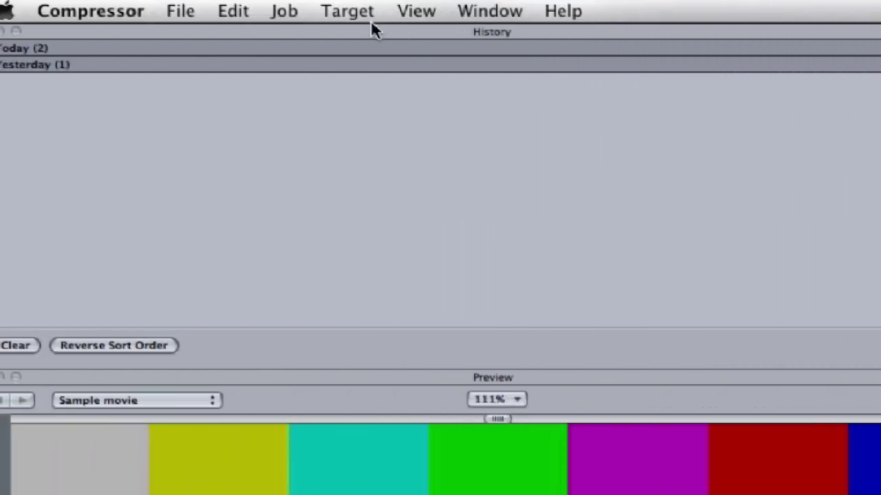
{"action": "left_click", "coordinate": [356, 12]}
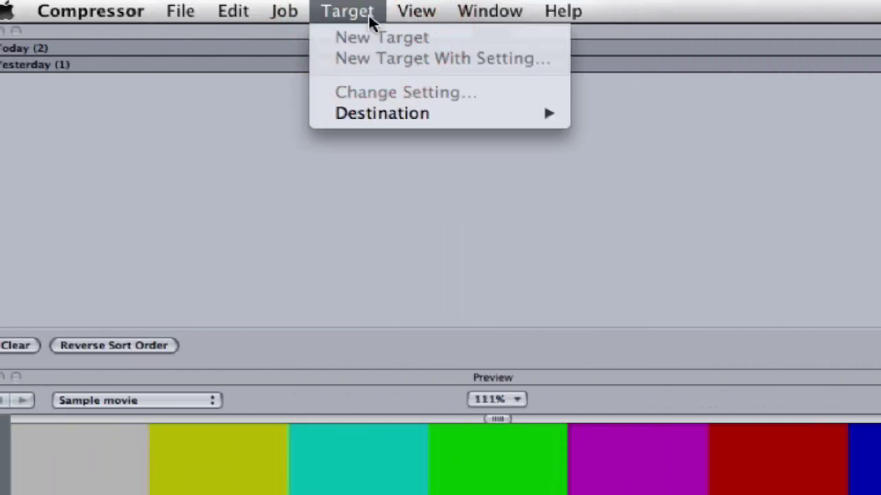
{"action": "left_click", "coordinate": [419, 14]}
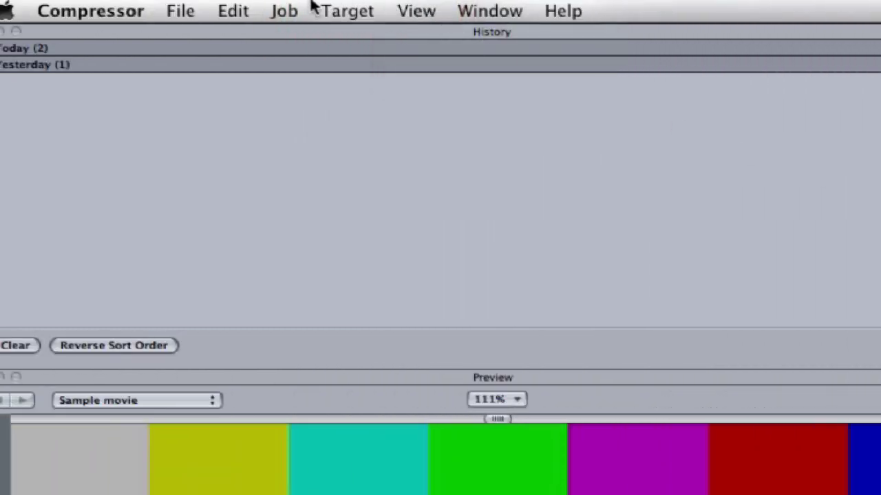
{"action": "left_click", "coordinate": [287, 8]}
{"action": "left_click", "coordinate": [289, 7]}
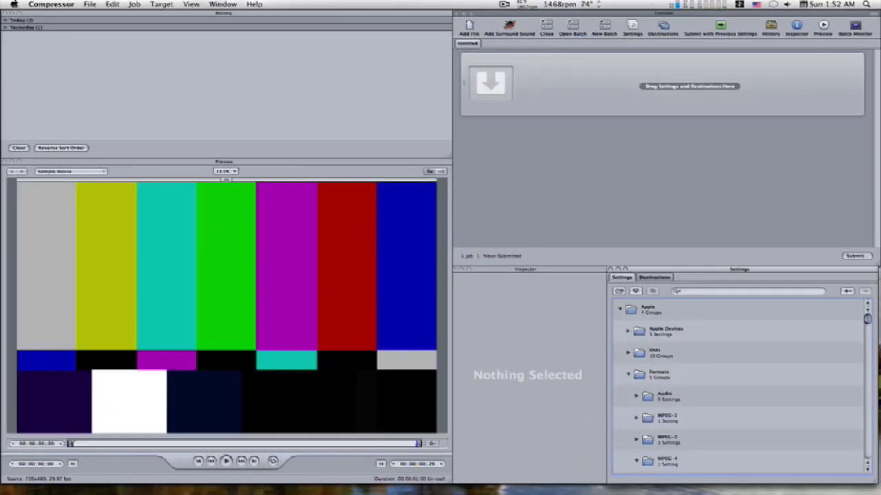
Add the Sequence 1.mov file as the source of the empty job in the Untitled batch and select that job.
{"action": "left_click_drag", "start_coordinate": [186, 41], "coordinate": [483, 75]}
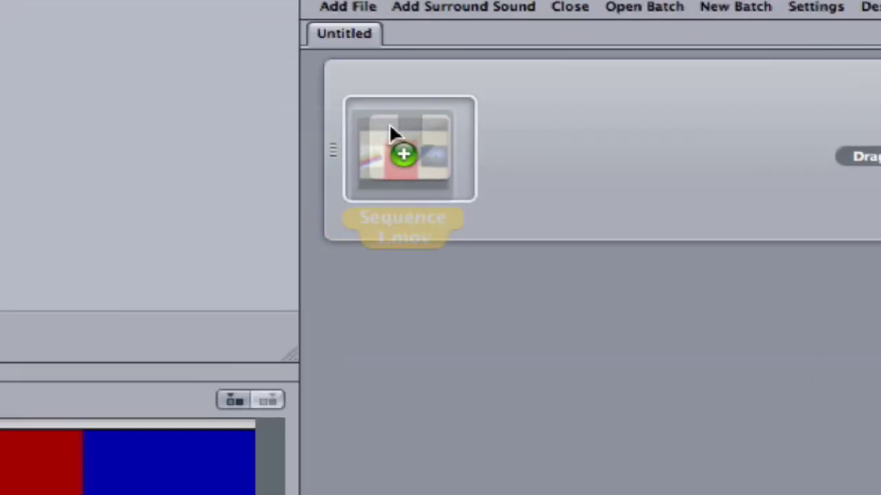
{"action": "left_click_drag", "start_coordinate": [390, 127], "coordinate": [375, 138]}
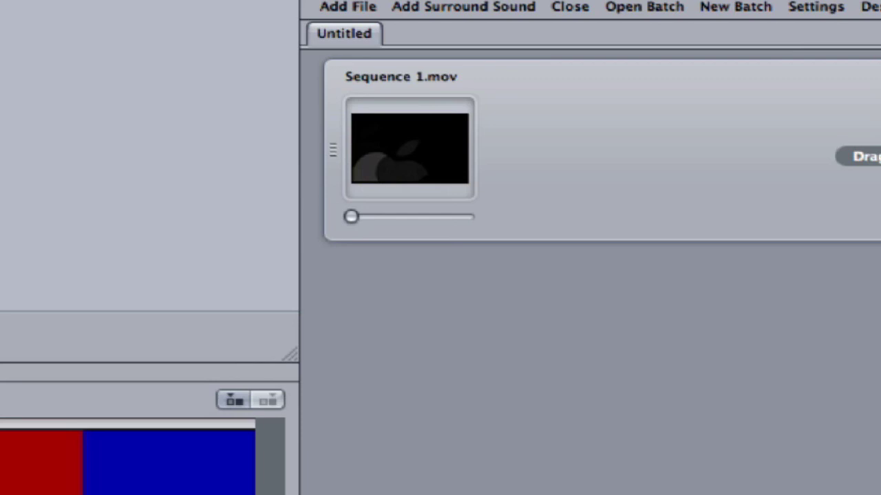
{"action": "left_click", "coordinate": [534, 209]}
{"action": "left_click", "coordinate": [537, 188]}
{"action": "left_click", "coordinate": [507, 169]}
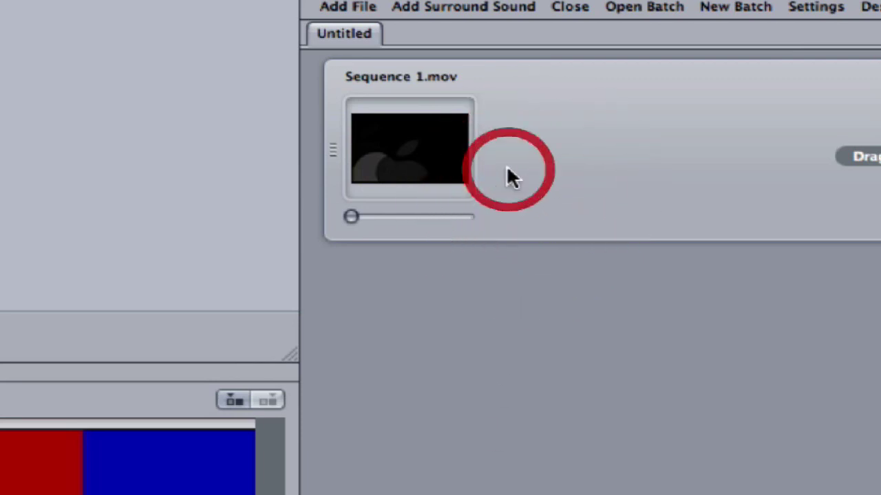
{"action": "left_click", "coordinate": [507, 169]}
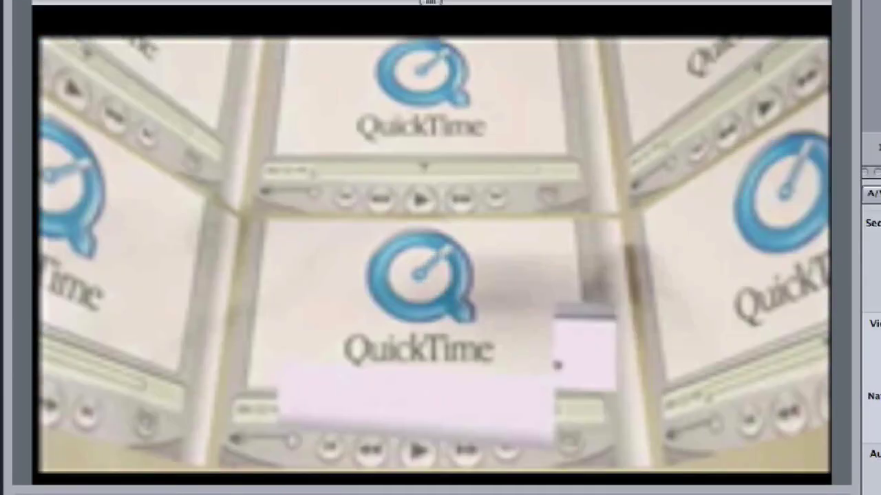
Play through Sequence 1.mov in the preview and shift the before/after comparison divider slightly.
{"action": "left_click", "coordinate": [132, 494]}
{"action": "left_click", "coordinate": [804, 494]}
{"action": "left_click", "coordinate": [250, 494]}
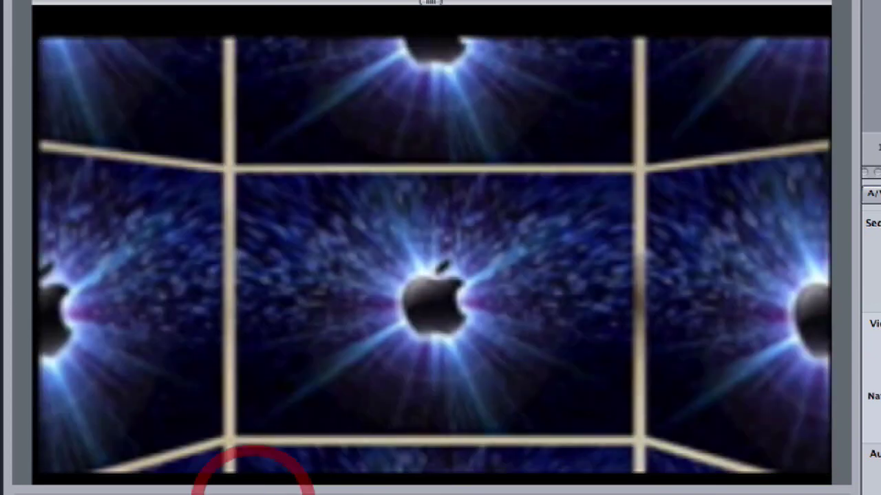
{"action": "left_click", "coordinate": [440, 11]}
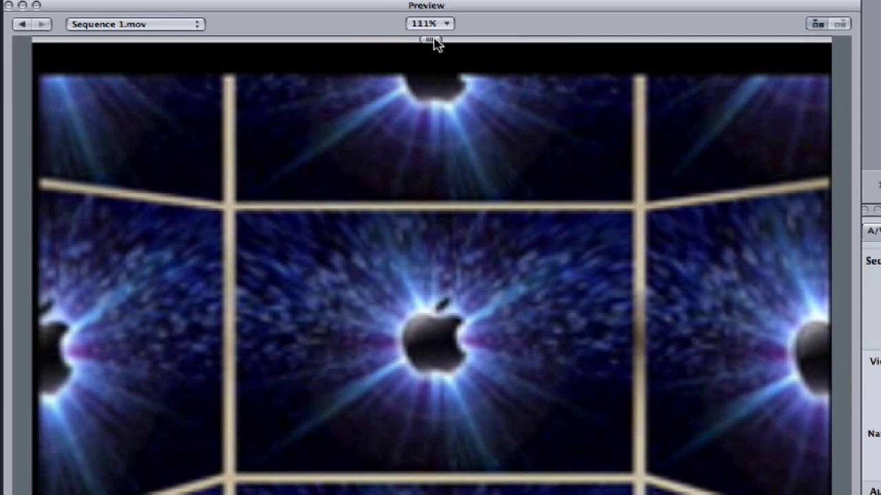
{"action": "mouse_move", "coordinate": [432, 42]}
{"action": "left_mouse_down"}
{"action": "mouse_move", "coordinate": [399, 43]}
{"action": "mouse_move", "coordinate": [461, 48]}
{"action": "mouse_move", "coordinate": [420, 47]}
{"action": "left_mouse_up"}
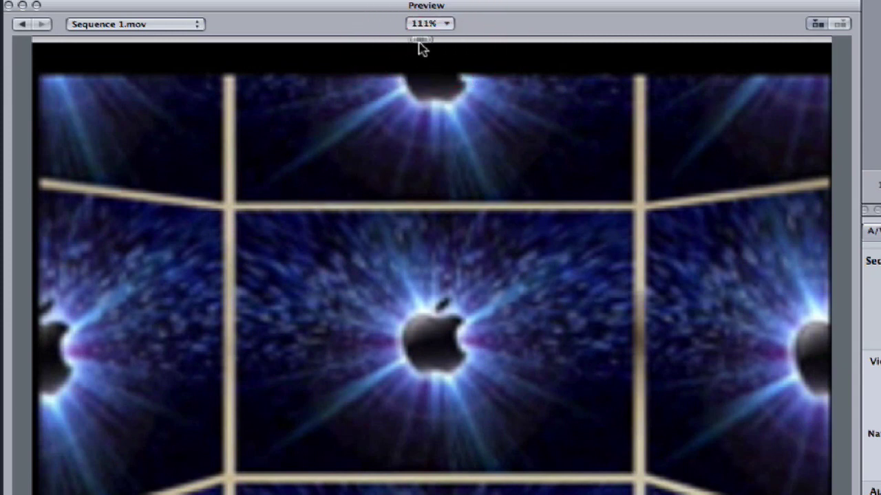